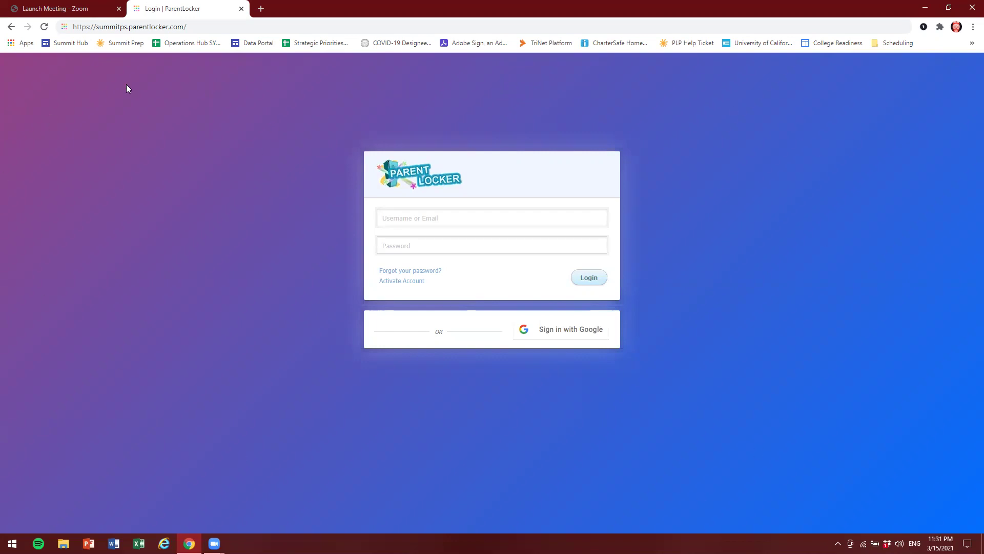
- Open the ParentLocker account activation page
left_click_drag(194, 27, 96, 28)
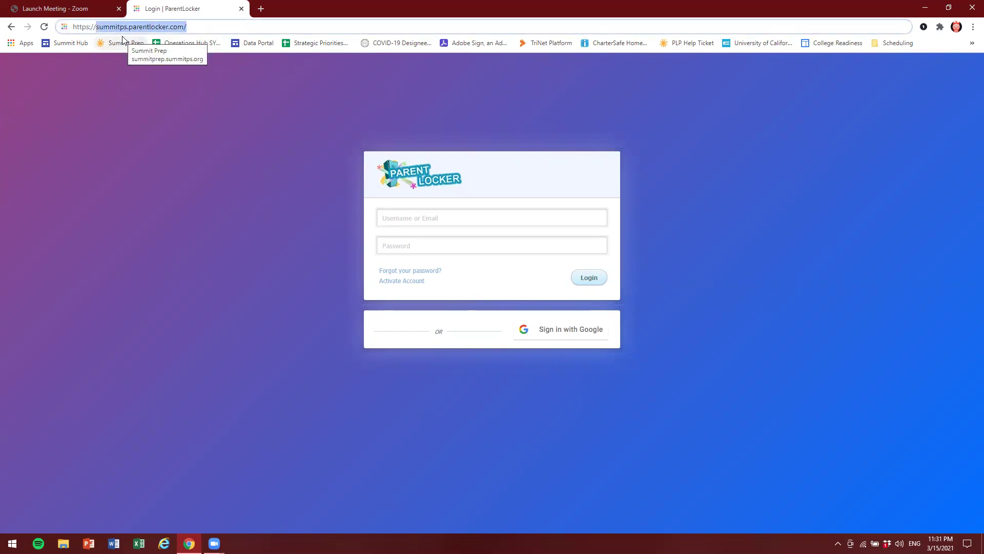
left_click(210, 202)
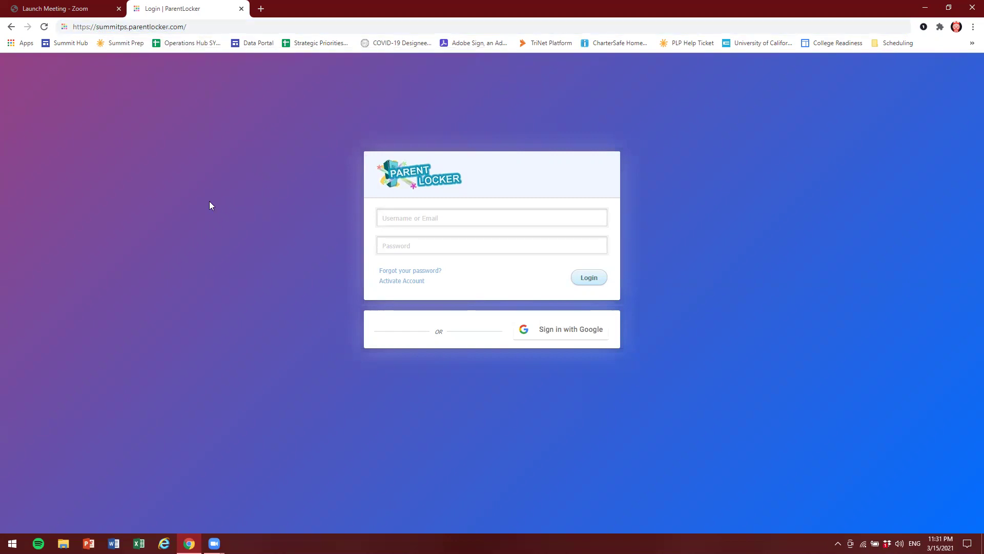
left_click(413, 283)
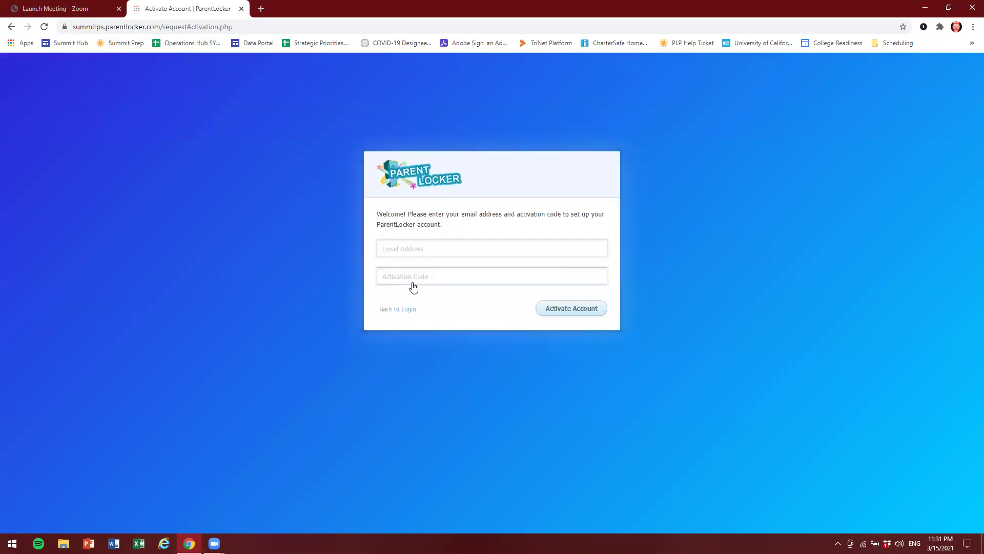
- Enter the parent's e-mail address and the activation code, then submit them
left_click(410, 250)
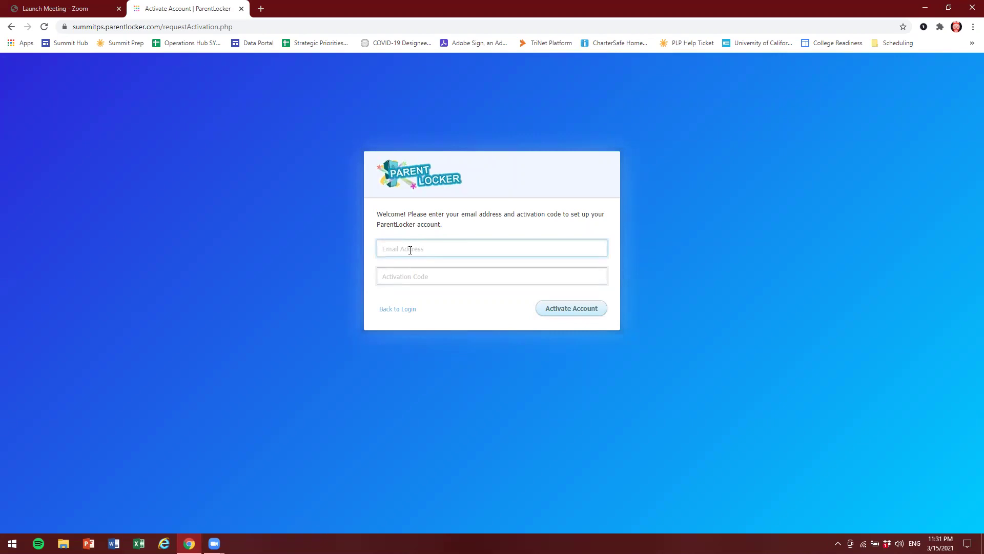
left_click(416, 278)
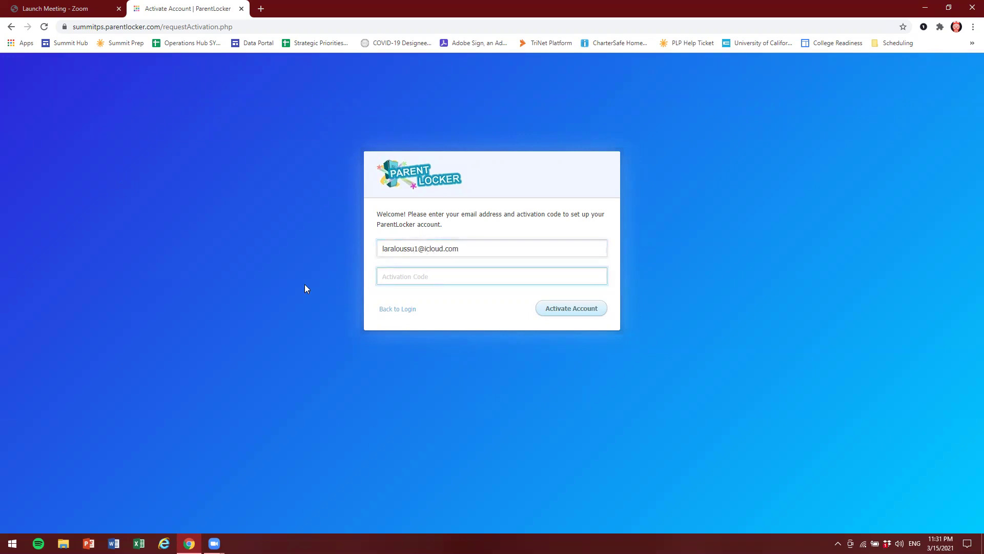
type("test555")
left_click(309, 283)
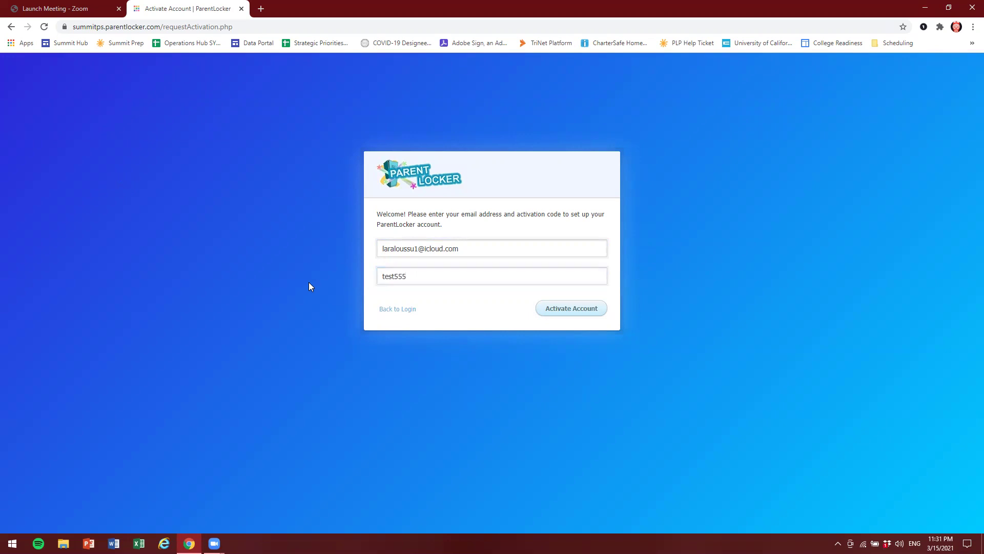
left_click(568, 309)
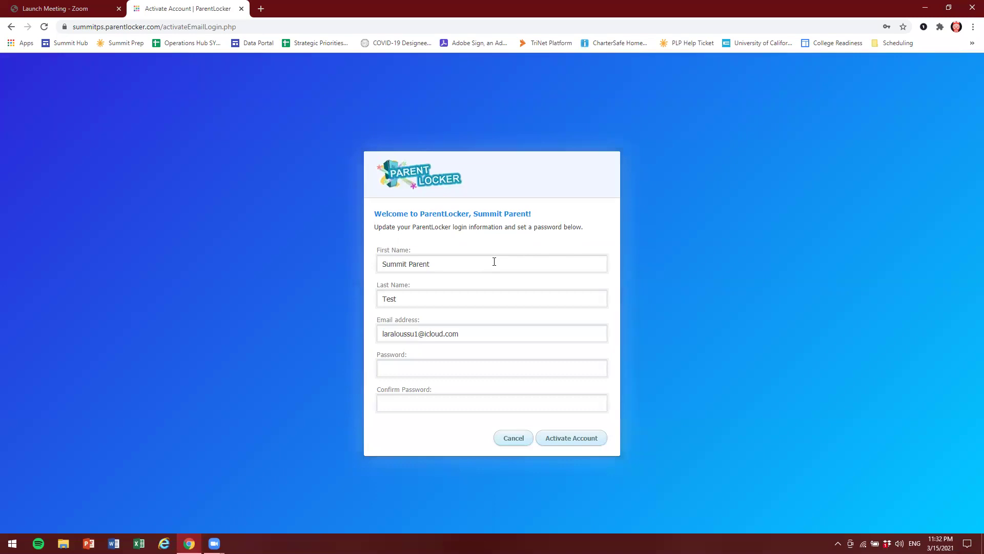
- Keep the prefilled name, enter and confirm a new password, and activate the account
left_click(456, 266)
left_click(402, 301)
left_click(405, 366)
type("•••••••••")
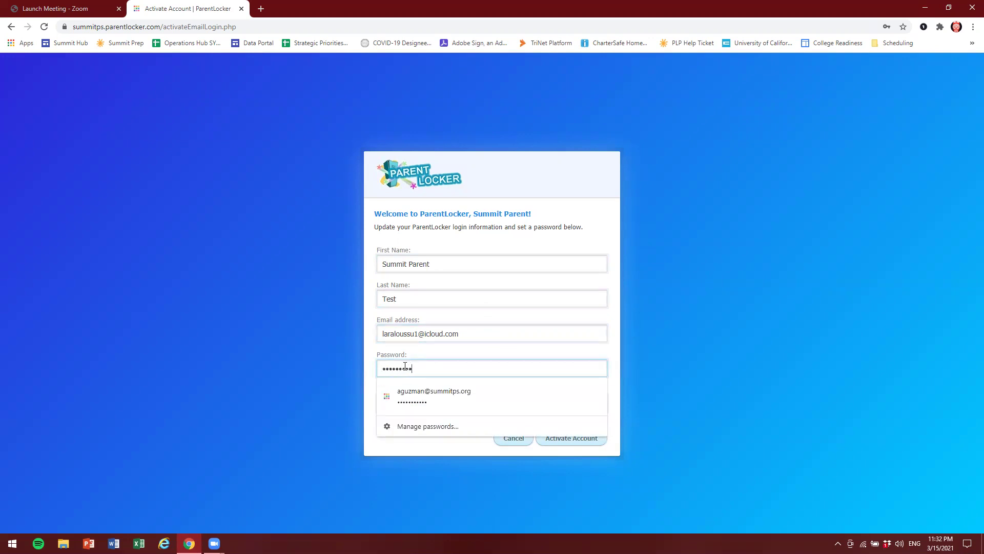
left_click(688, 395)
left_click(414, 399)
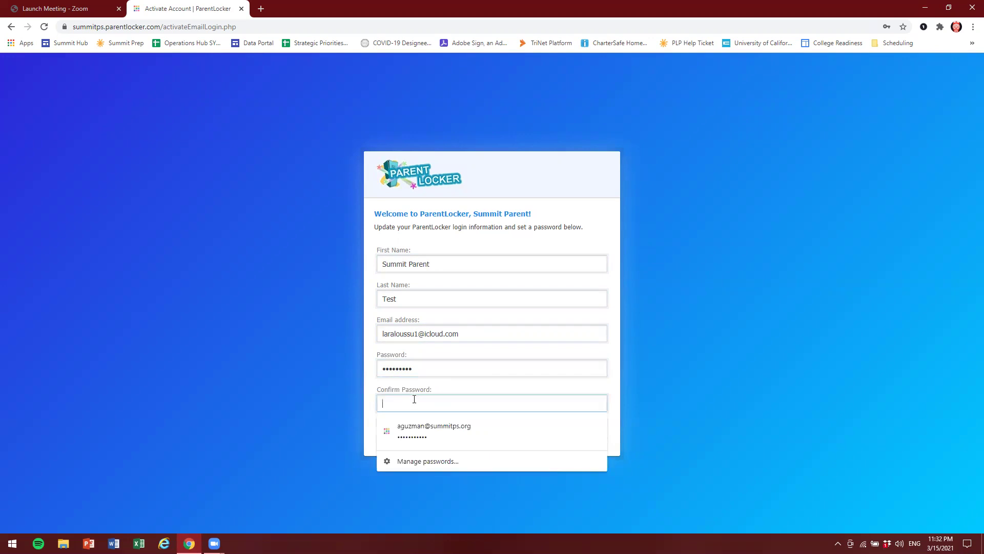
type("•••••••••")
left_click(655, 339)
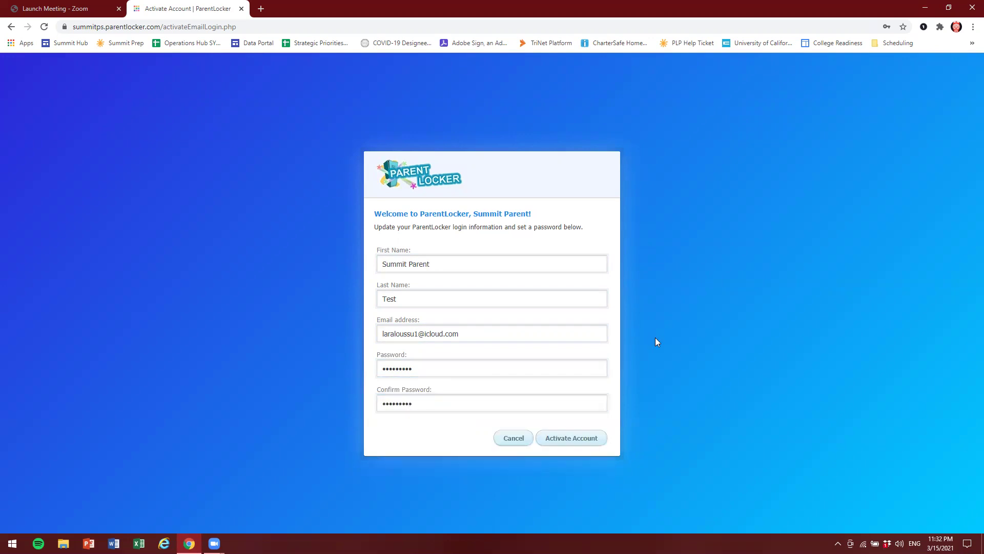
left_click(578, 448)
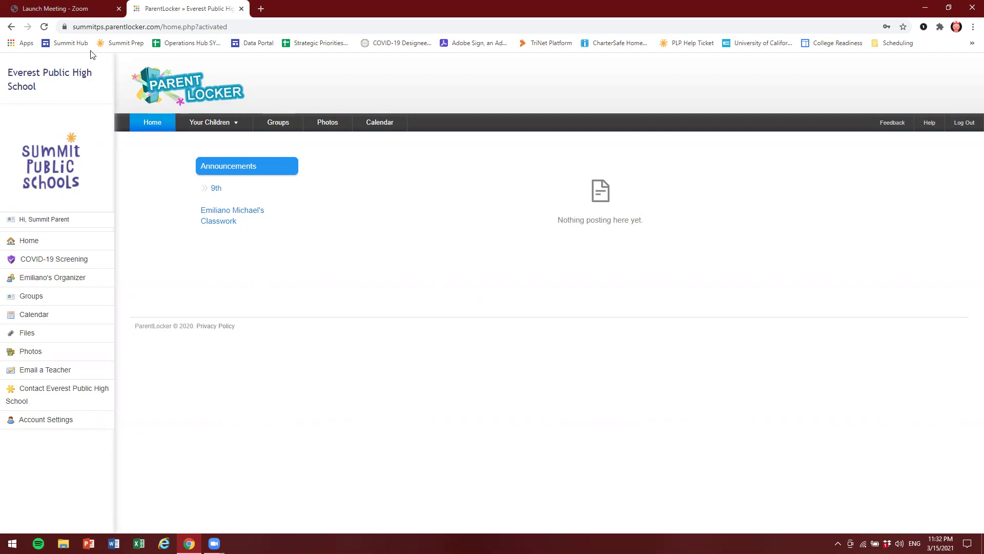
- Go to COVID-19 Screening from the left sidebar
left_click(75, 263)
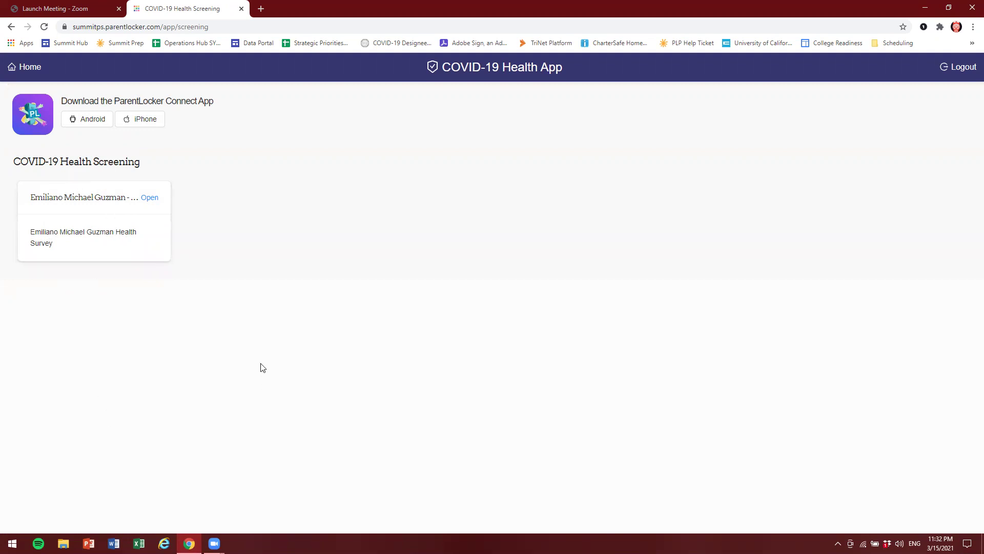
- Open the 3/15/2021 survey and answer No to symptoms, close contact, awaiting results and positive test
left_click(149, 201)
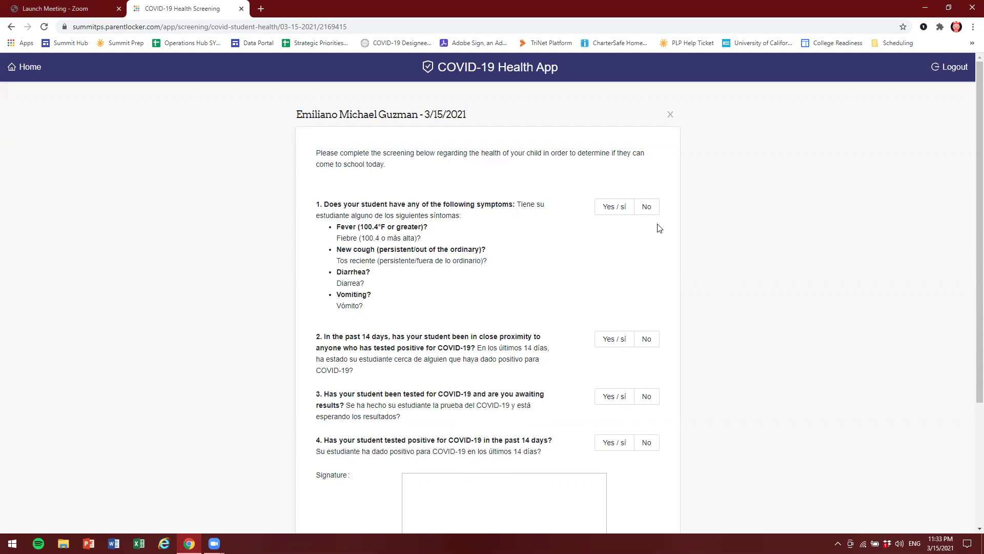
left_click(648, 211)
left_click(648, 341)
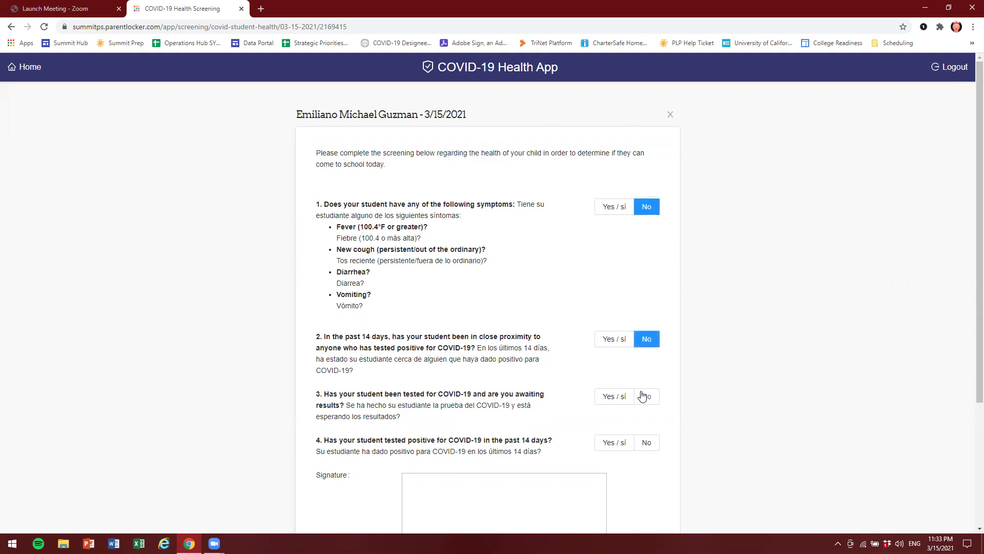
left_click(656, 399)
left_click(647, 444)
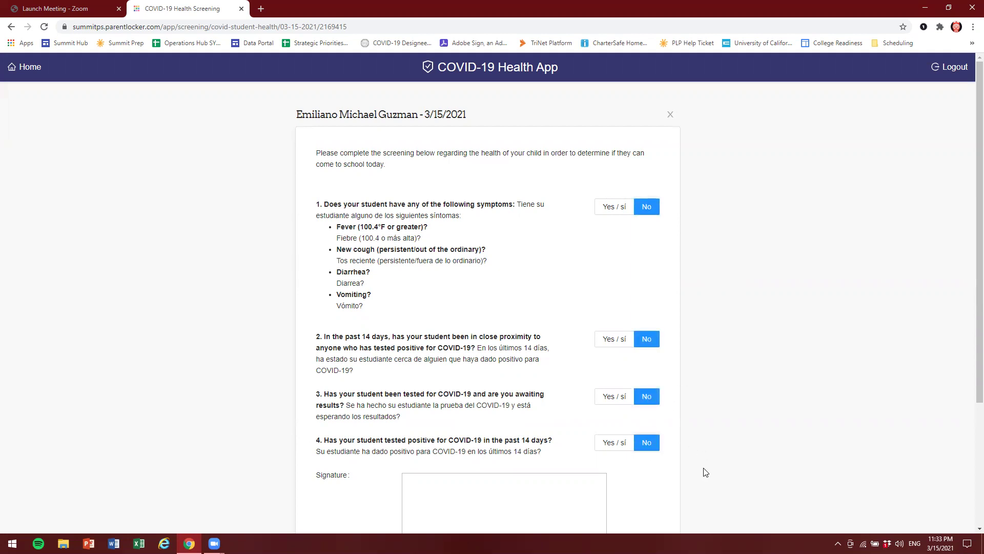
scroll(636, 445, "down", 2)
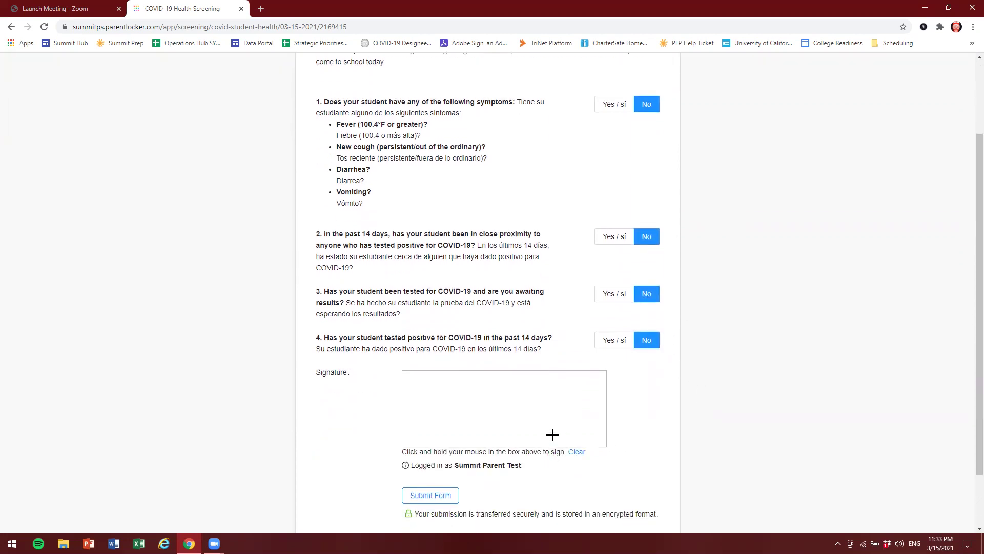
- Draw a signature in the Signature box and submit the screening form
mouse_move(419, 425)
left_mouse_down()
mouse_move(437, 405)
mouse_move(543, 430)
mouse_move(463, 388)
mouse_move(536, 437)
left_mouse_up()
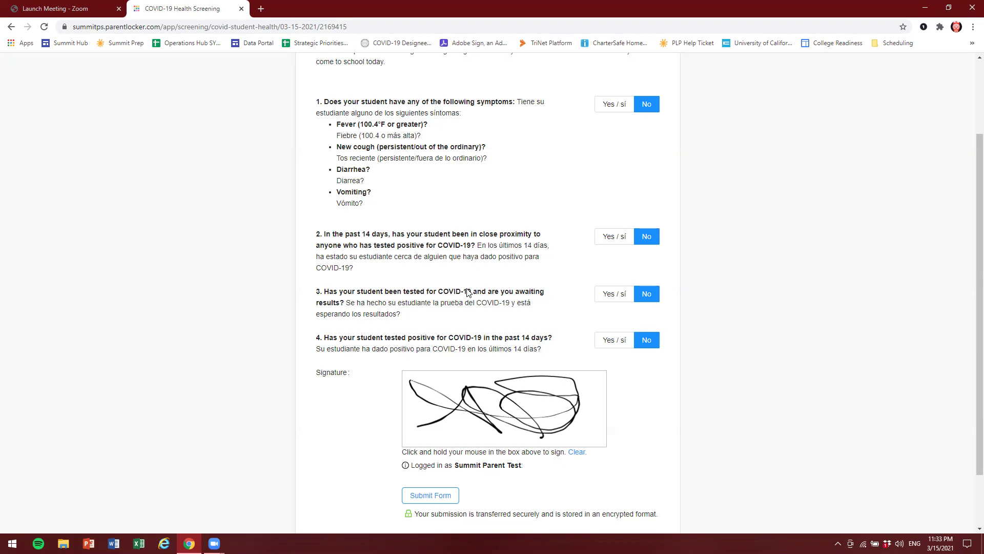
scroll(434, 218, "up", 1)
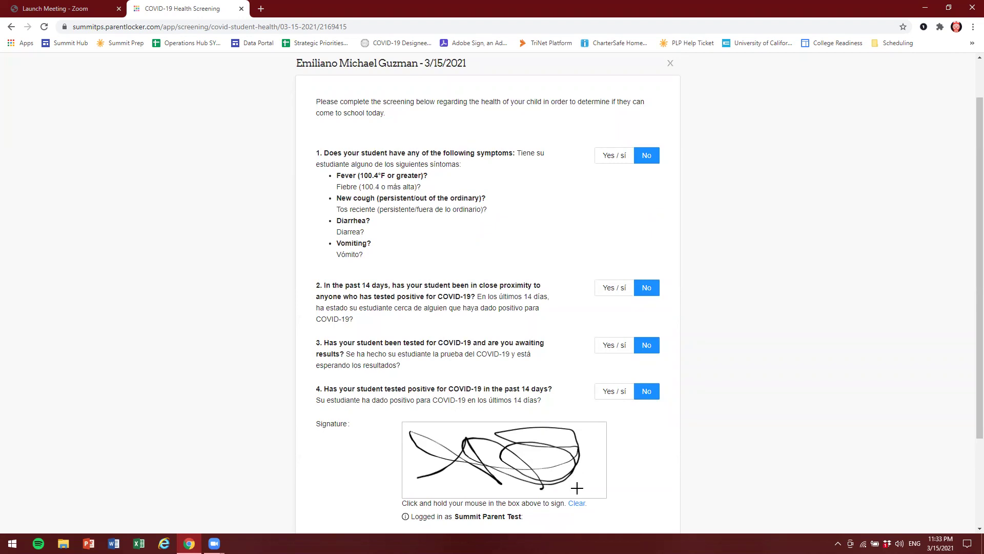
scroll(458, 448, "down", 2)
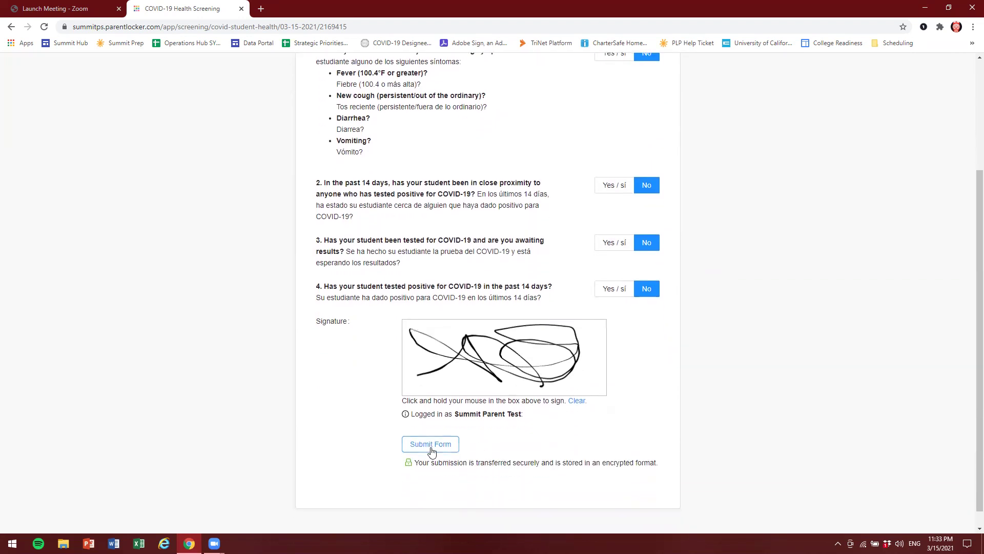
left_click(430, 451)
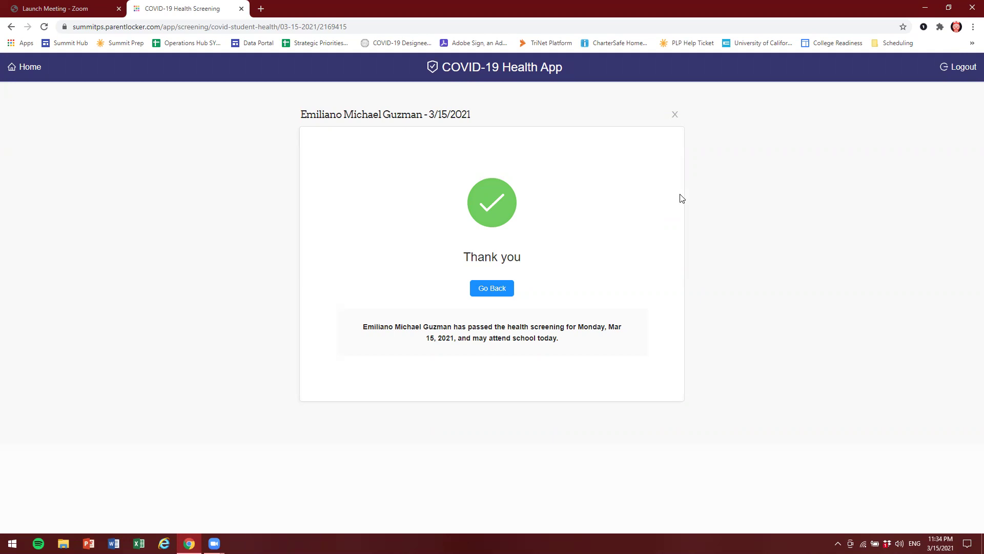
- Go back from the Thank you page to the screening list showing the passed card
left_click(507, 296)
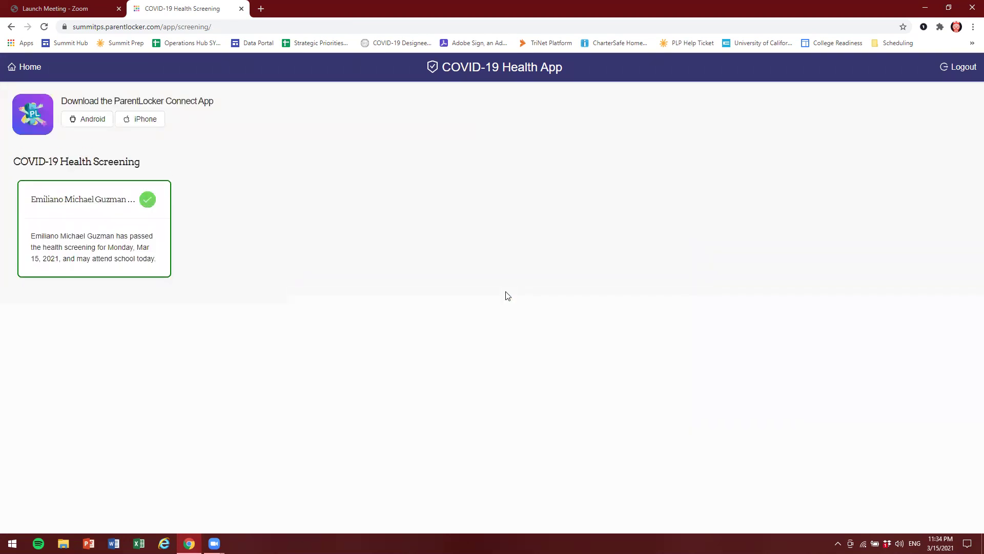